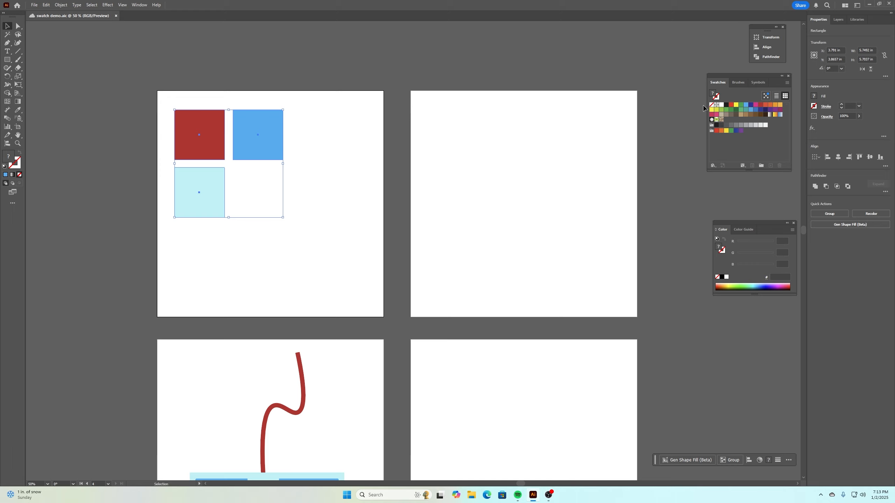
- Create a swatch group named Swatch Test 1 from the three selected squares and deselect the artwork
left_click(140, 5)
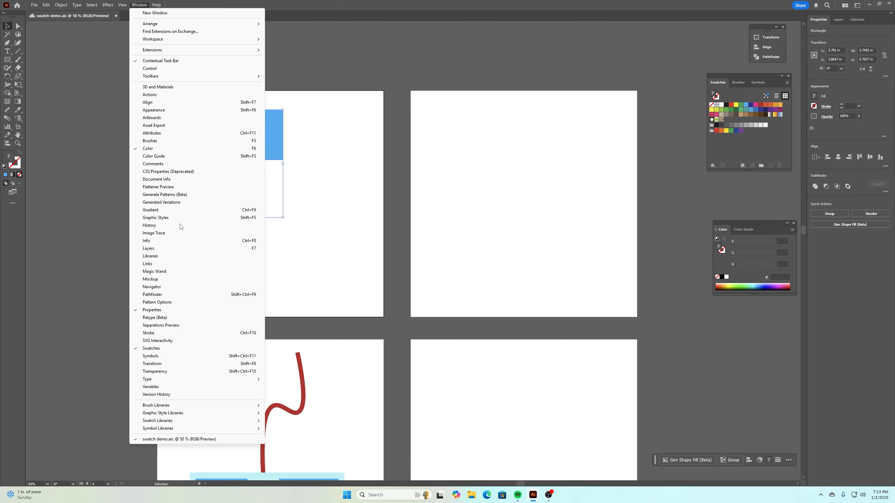
left_click(375, 4)
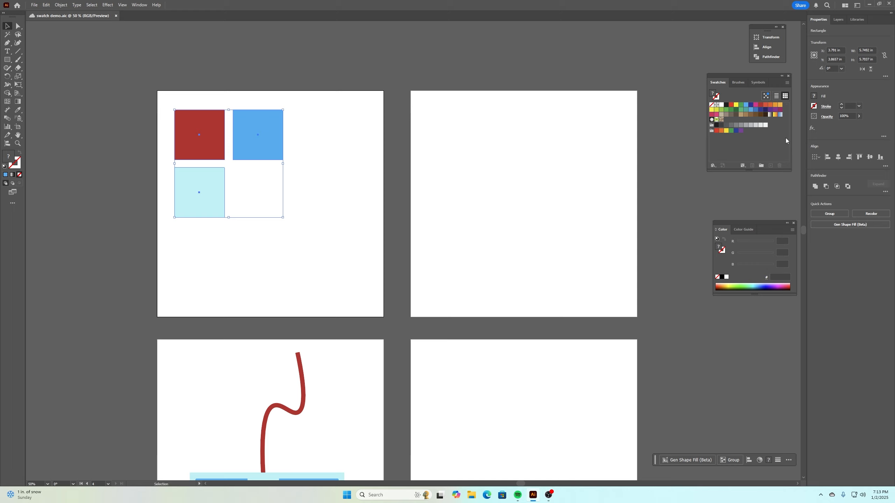
left_click(762, 165)
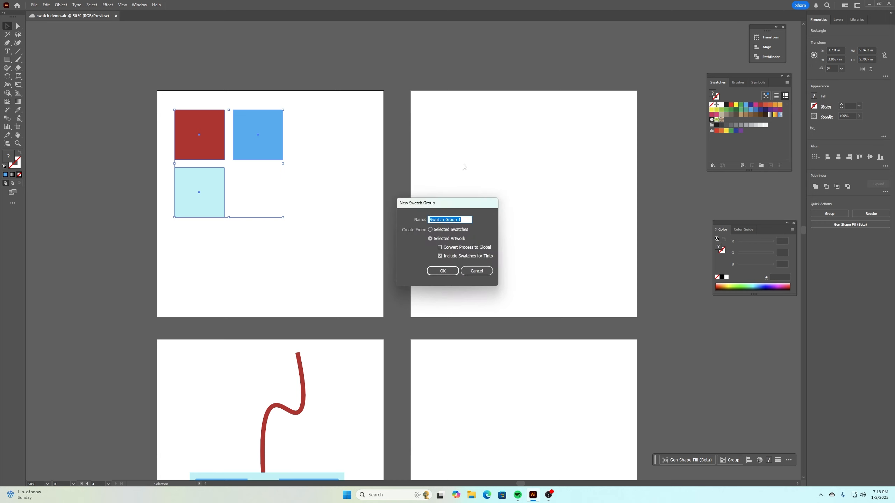
type("Swatch")
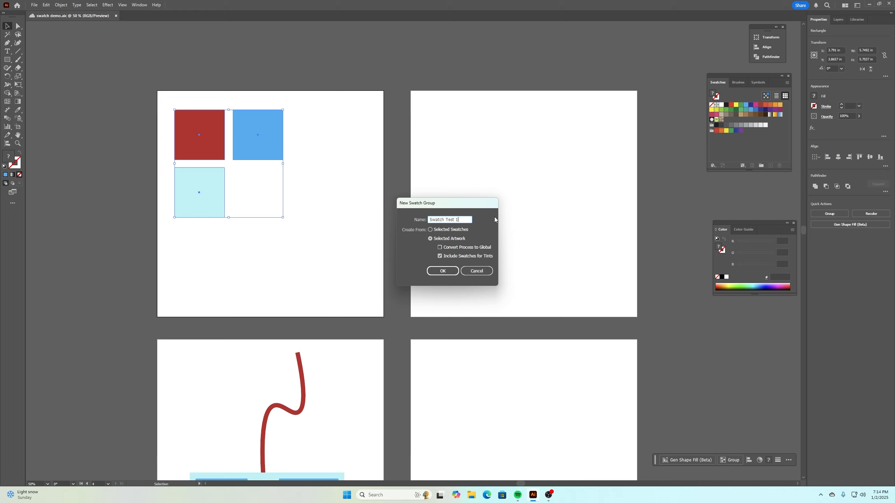
left_click(443, 271)
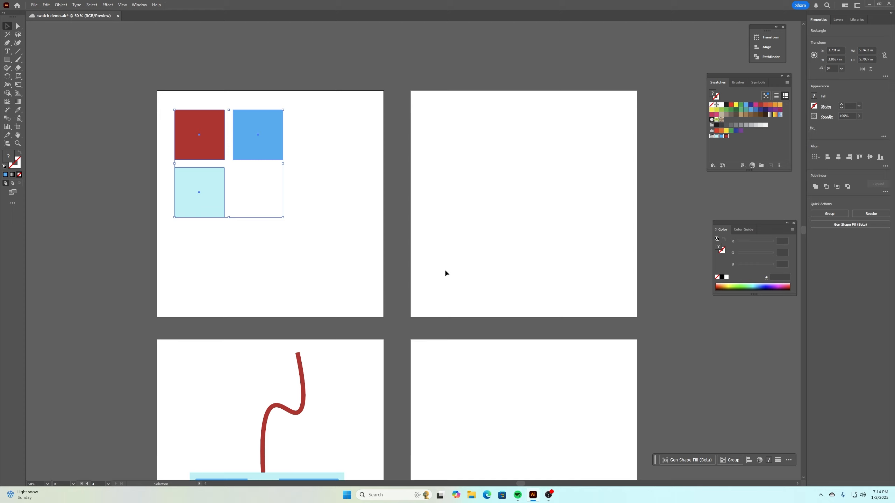
left_click(724, 144)
left_click(300, 168)
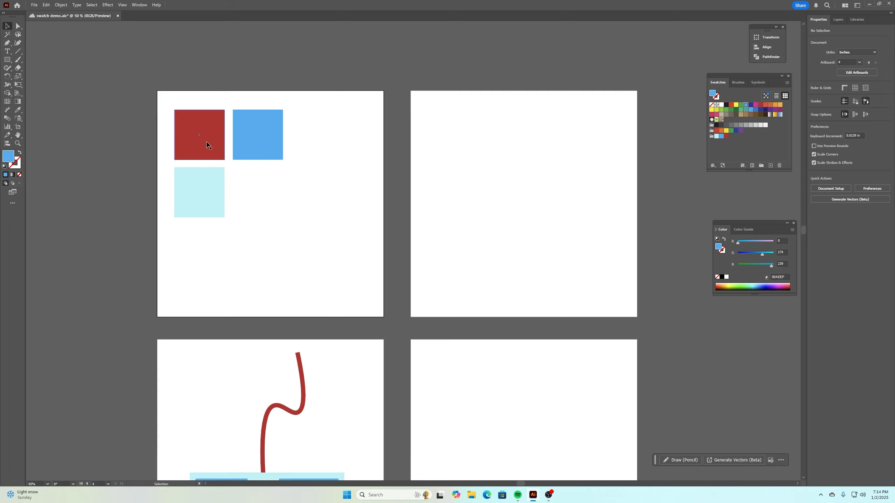
- Rename the light blue, blue and red swatches in the Swatch Test 1 group as arctic, powder and cherry
left_click(717, 137)
double_click(717, 137)
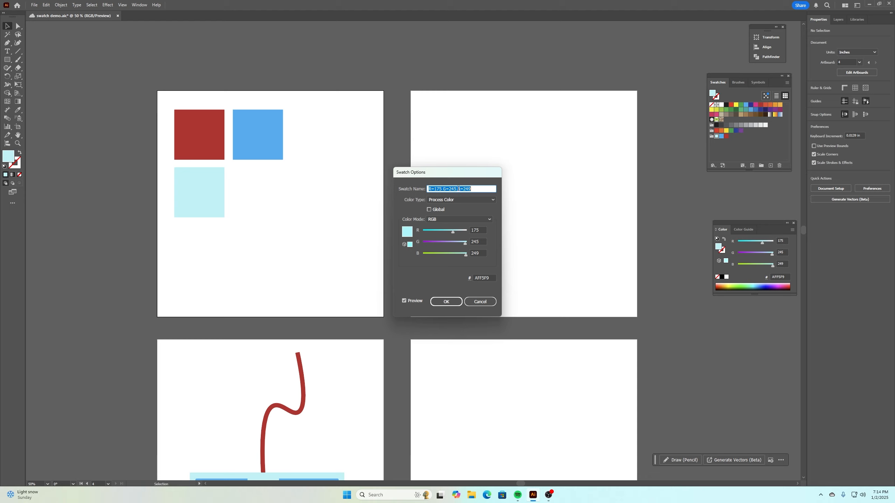
type("arctic")
left_click(449, 301)
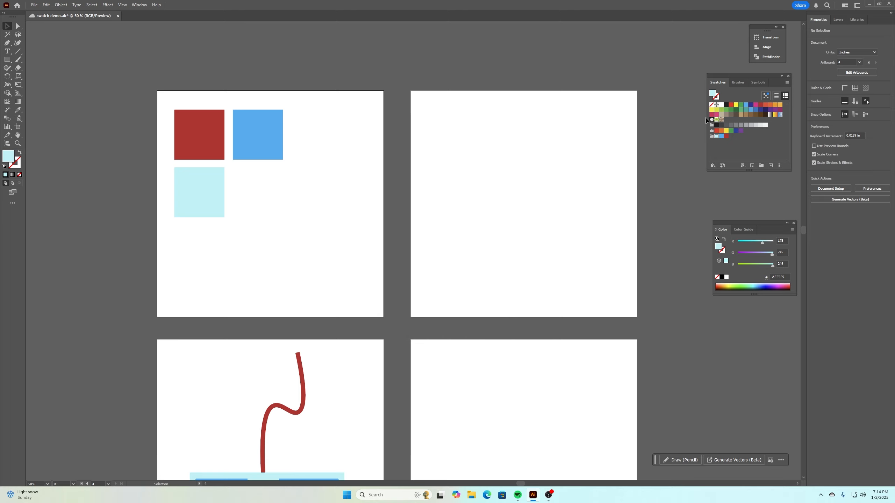
double_click(721, 136)
type("powder")
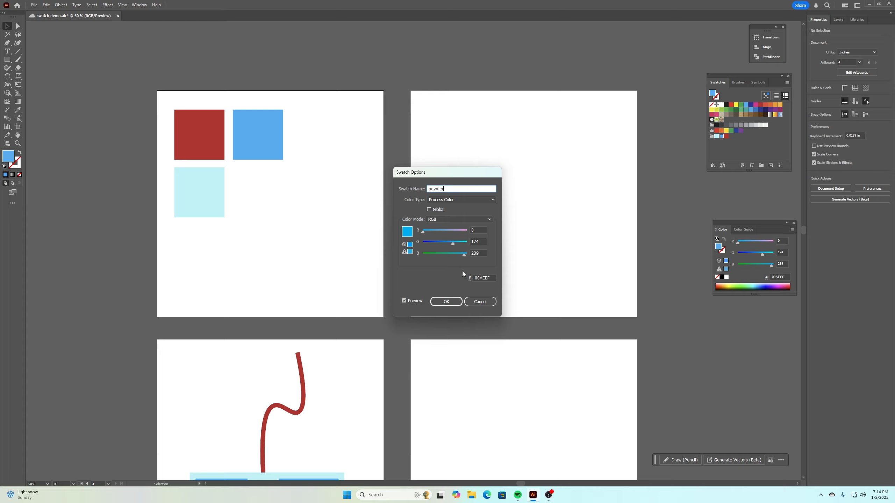
left_click(446, 301)
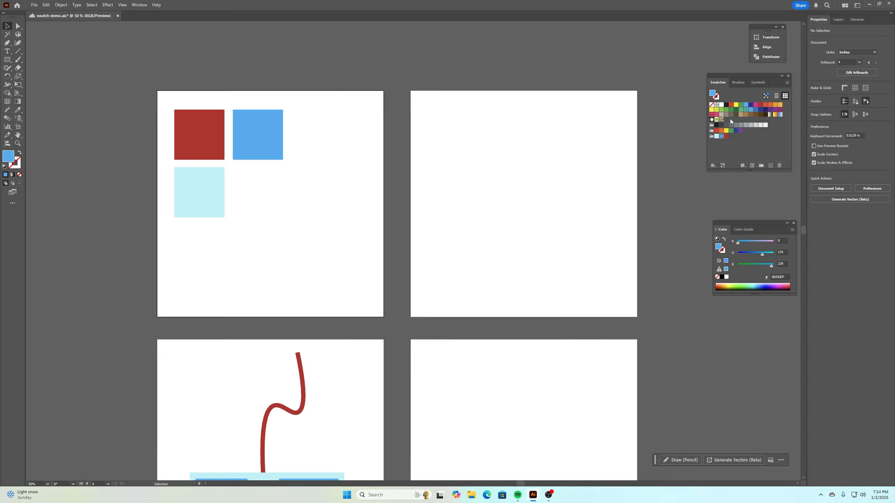
double_click(726, 136)
type("cherry")
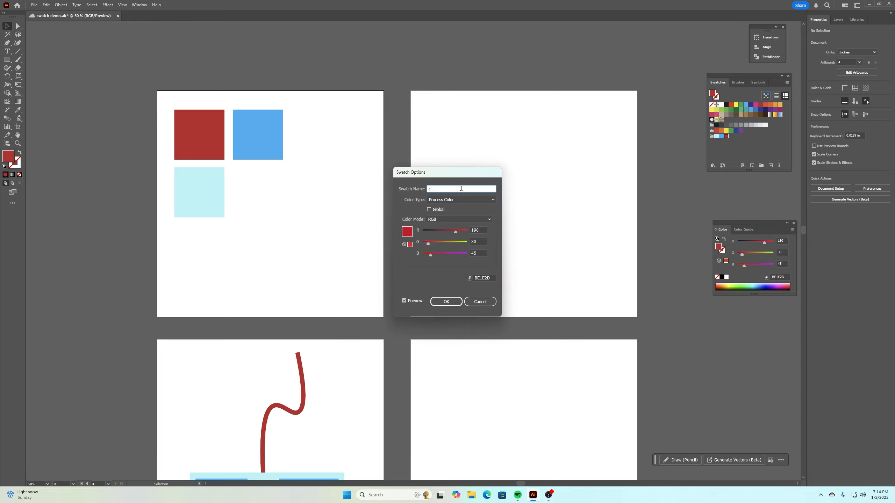
left_click(447, 300)
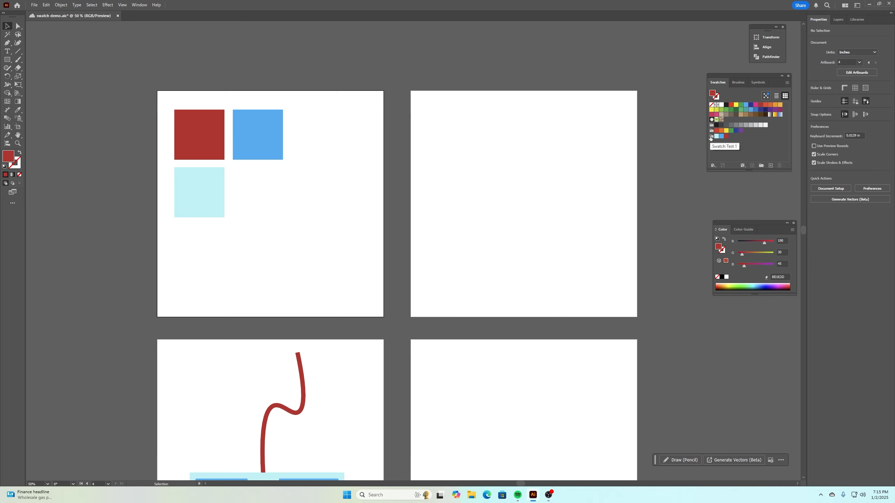
- Create swatch info cards for the Swatch Test 1 group with horizontal stacking
left_click(711, 137)
left_click(787, 83)
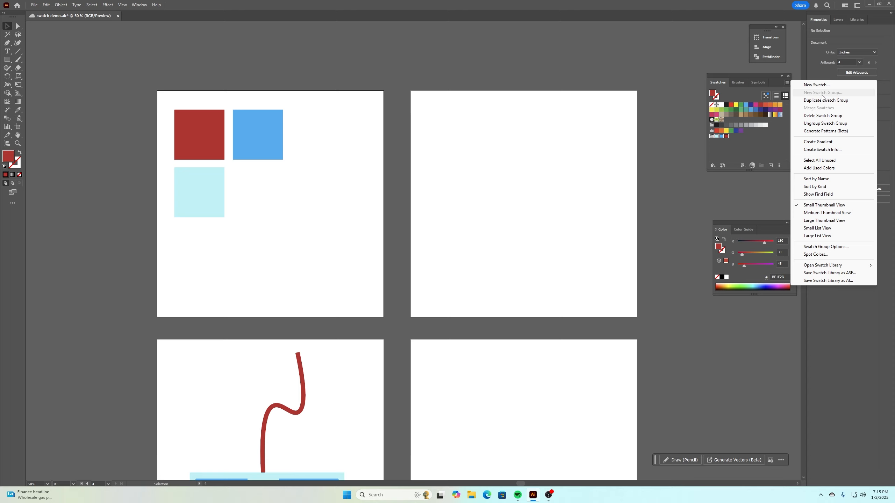
left_click(832, 150)
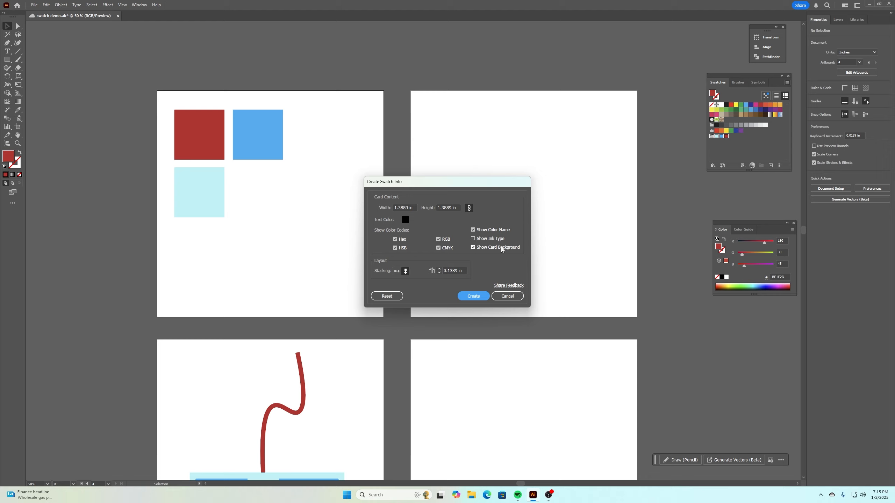
left_click(396, 270)
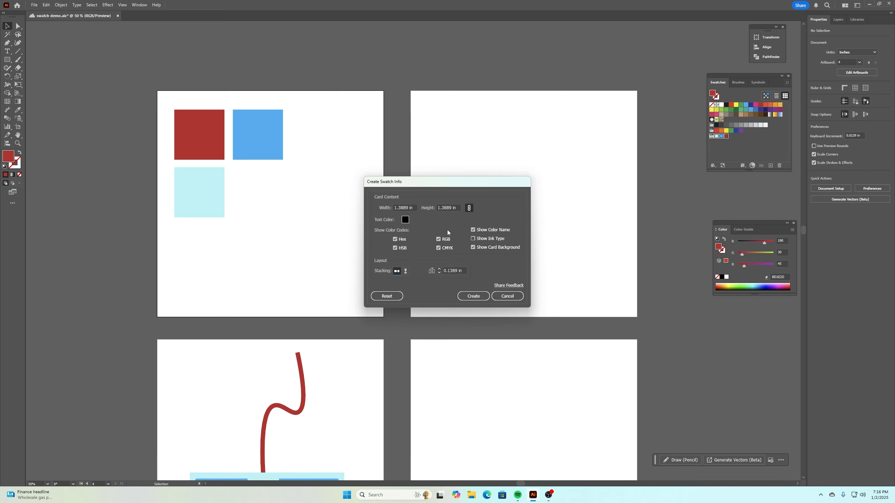
left_click(472, 296)
- Move the swatch cards to the upper part of the artboard beside the squares and enlarge them to about 10.8 in wide overall
left_click_drag(487, 271, 495, 128)
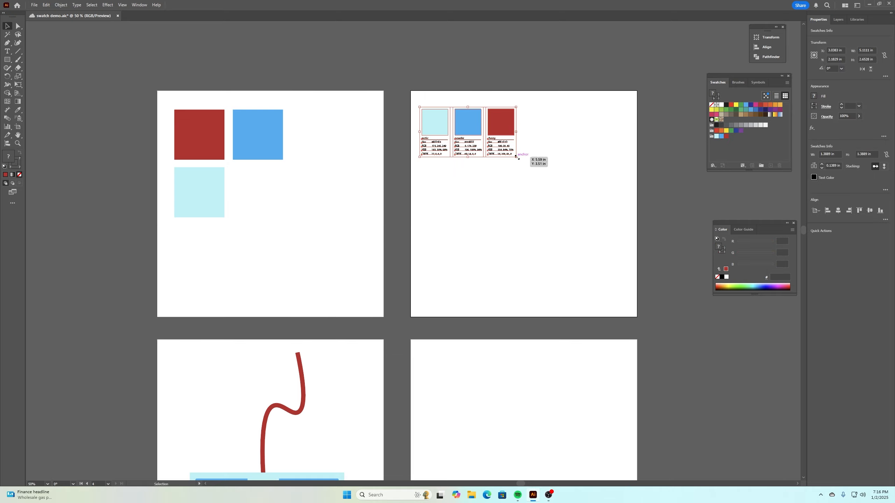
left_click_drag(518, 159, 633, 216)
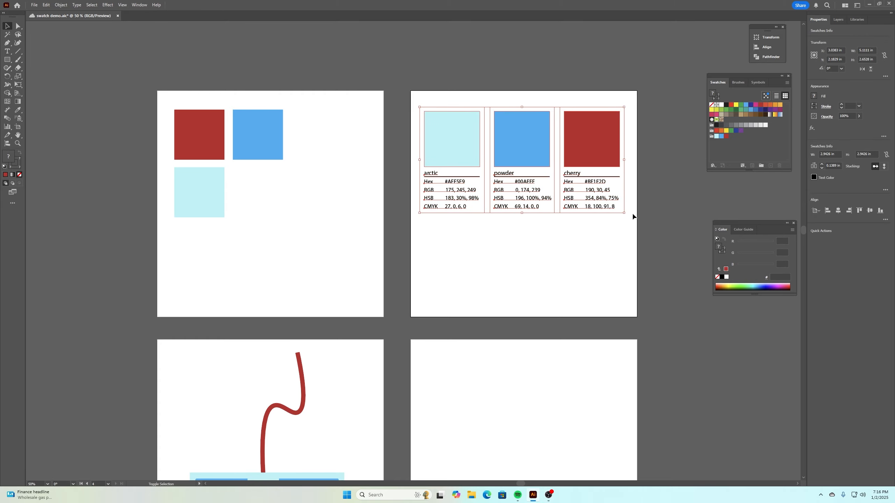
left_click(601, 230)
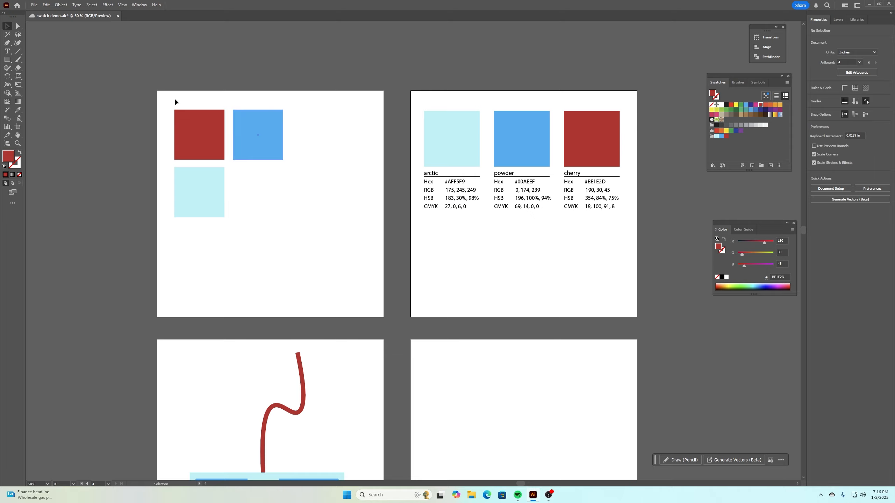
- Place a text cursor in the arctic card's color code text with the Type tool
left_click(7, 51)
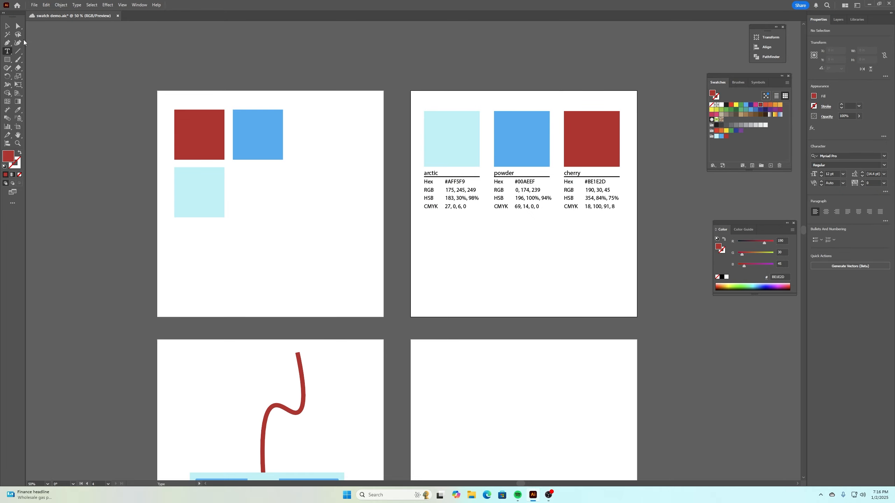
left_click(8, 28)
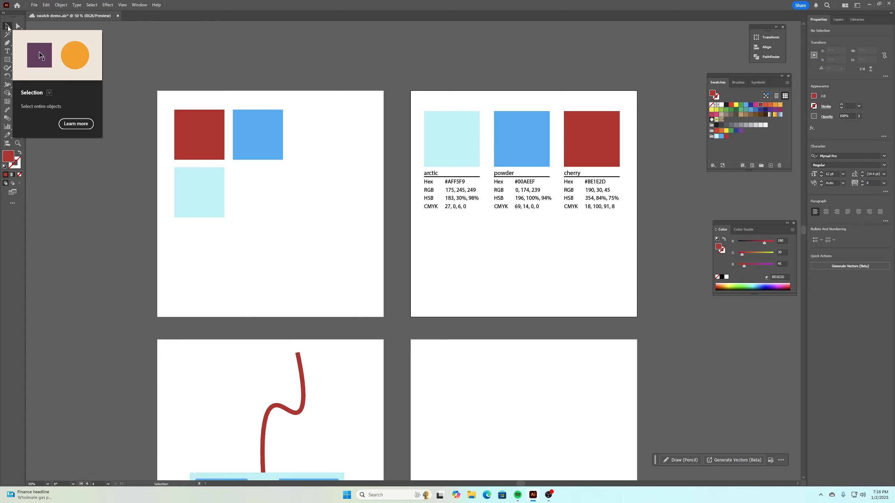
left_click(7, 51)
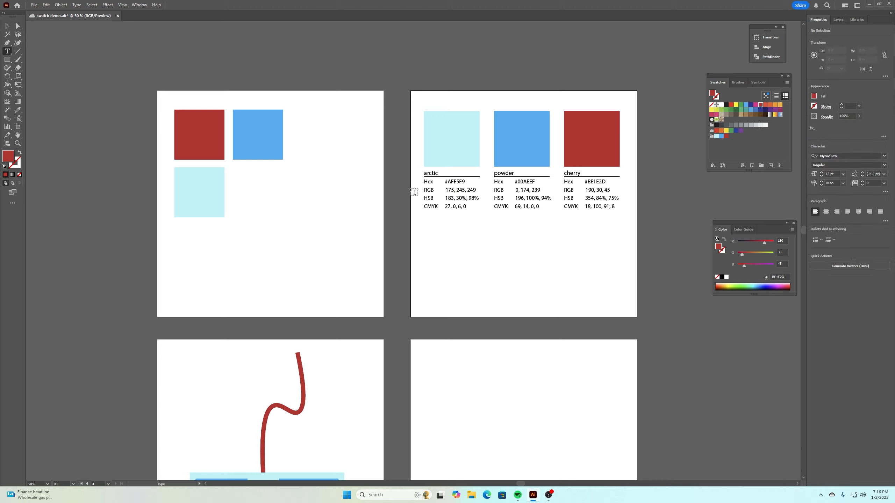
left_click(414, 192)
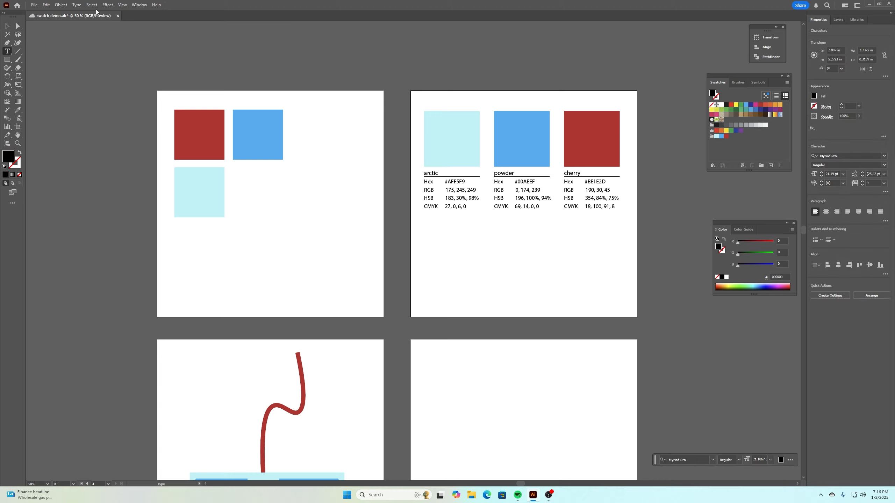
- Save the document and leave text editing with nothing selected
key("ctrl+s")
key("Escape")
left_click(437, 118)
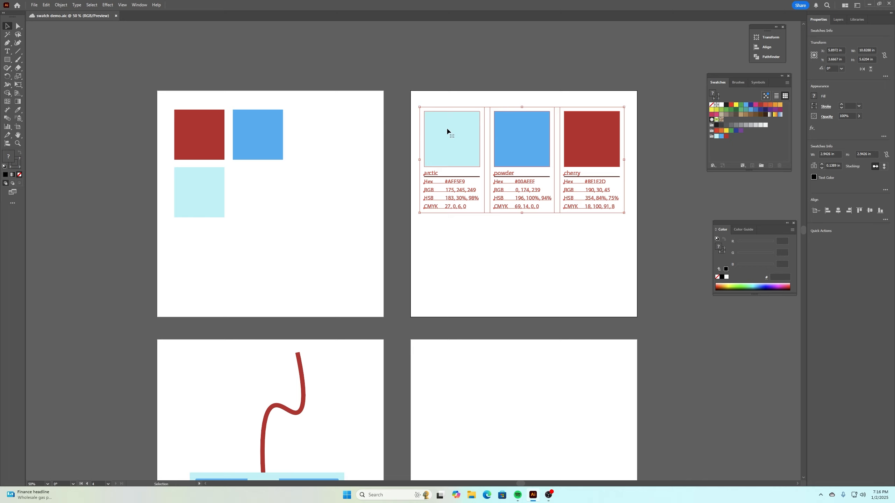
left_click(194, 68)
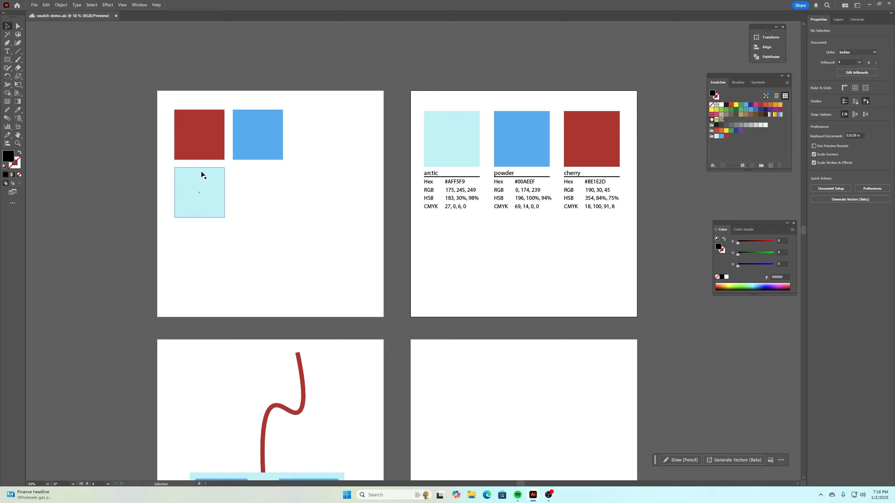
- Select the whole game controller illustration, including its cord, and create a swatch group named Winter Controller from it
scroll(255, 141, "down", 5)
scroll(256, 131, "down", 2)
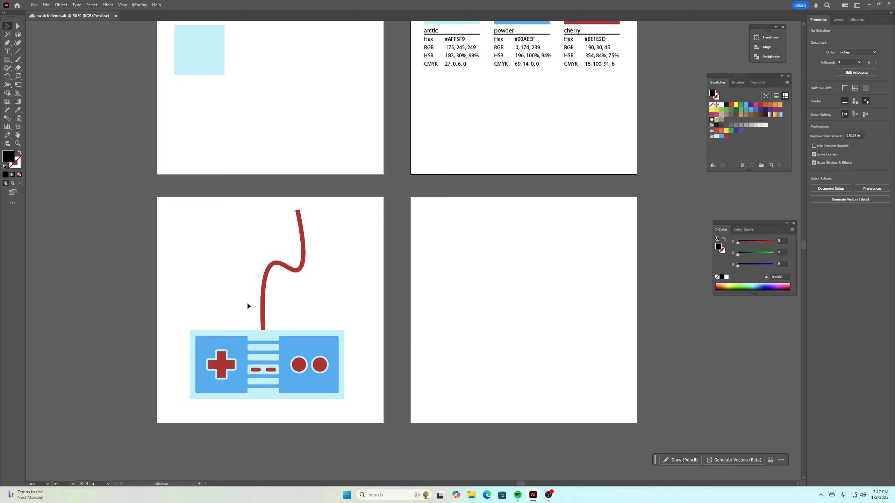
left_click_drag(134, 200, 367, 422)
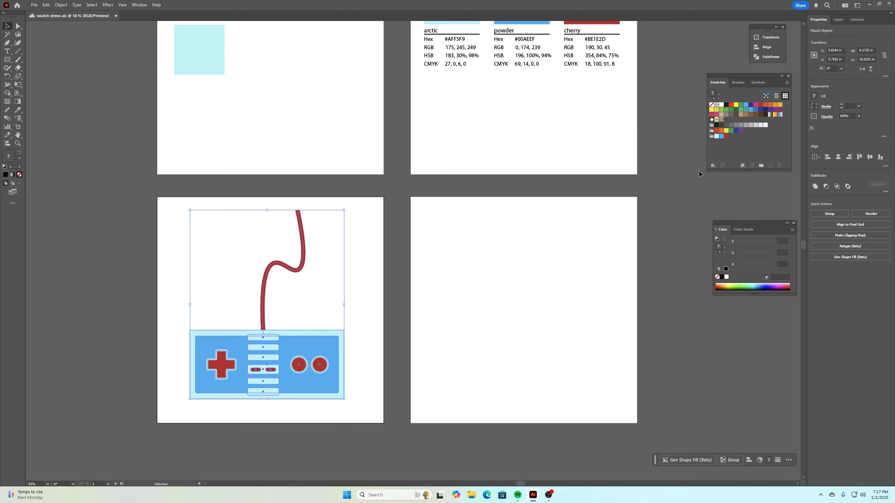
left_click(761, 166)
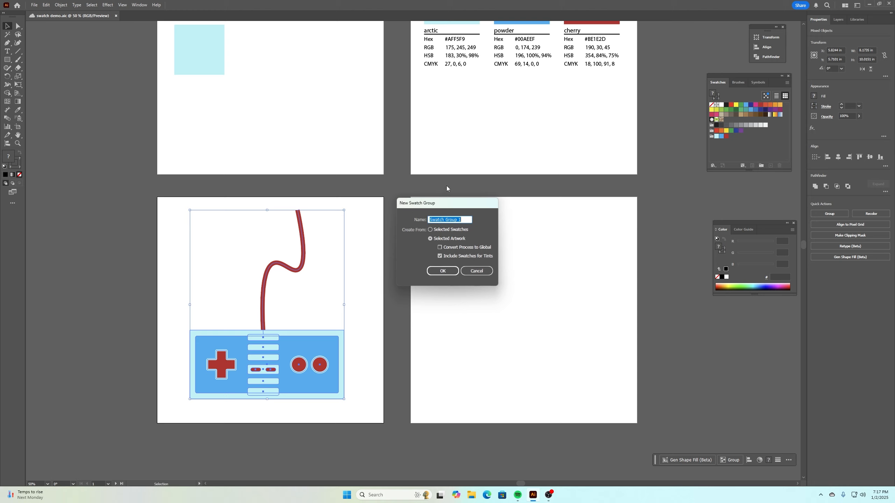
type("Winter Controller")
left_click(448, 270)
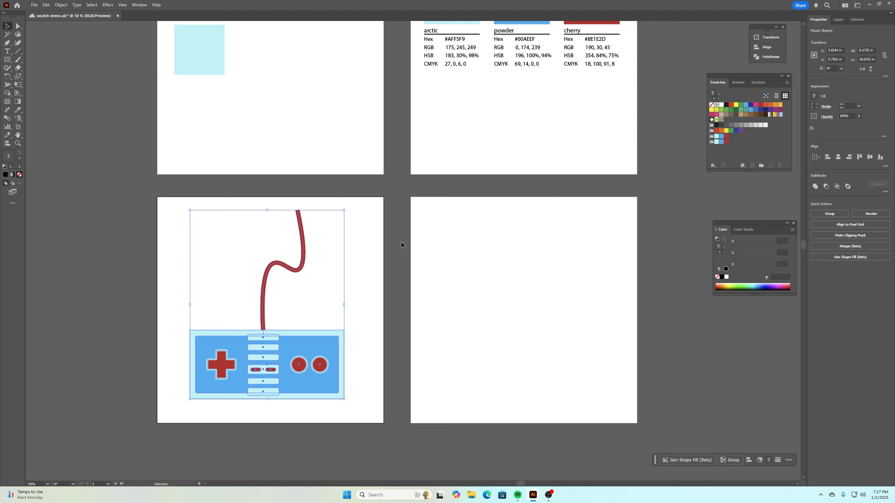
left_click(495, 240)
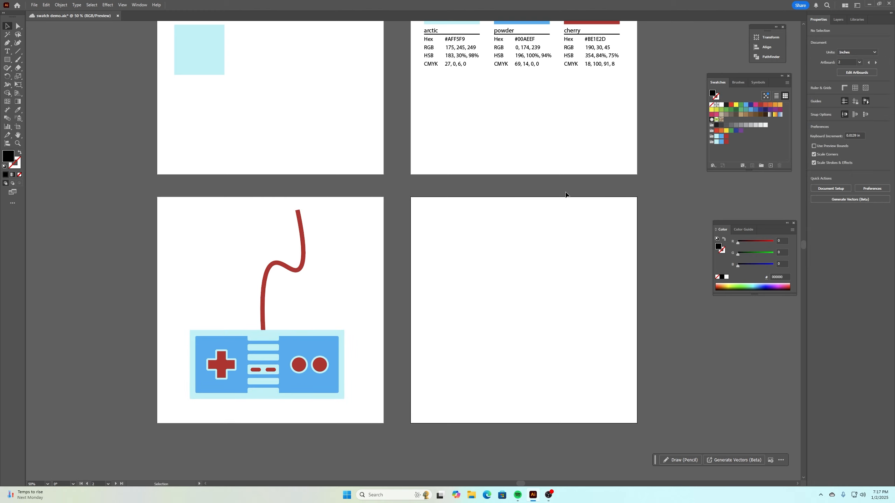
- Rename the light blue, blue and red swatches in the Winter Controller group as artic, powder and cherry
double_click(716, 142)
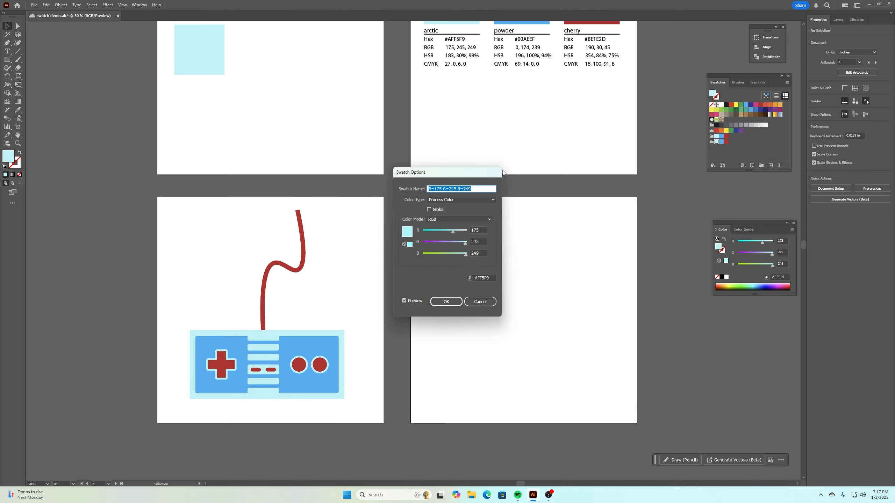
type("artic")
left_click(444, 302)
left_click(721, 143)
double_click(721, 143)
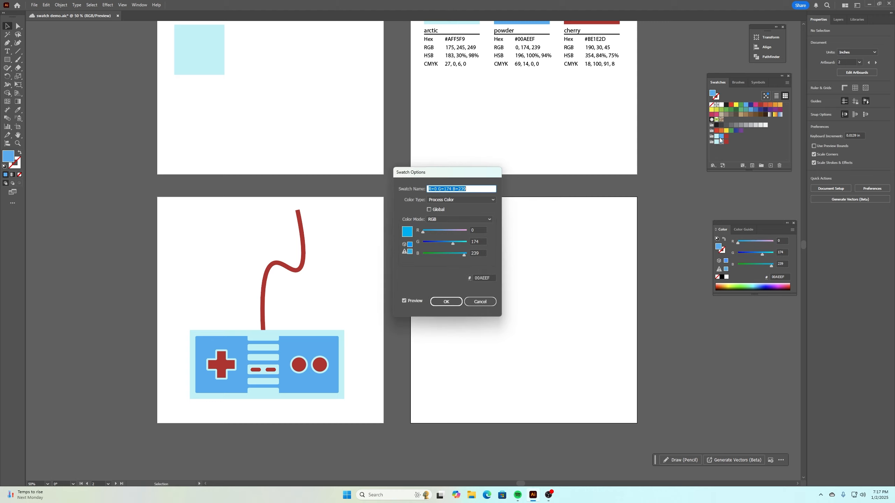
type("powder")
left_click(447, 301)
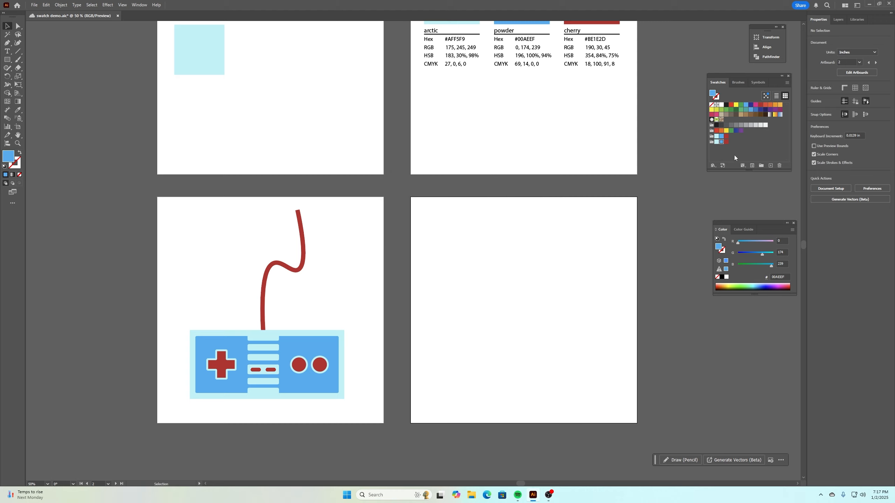
double_click(726, 142)
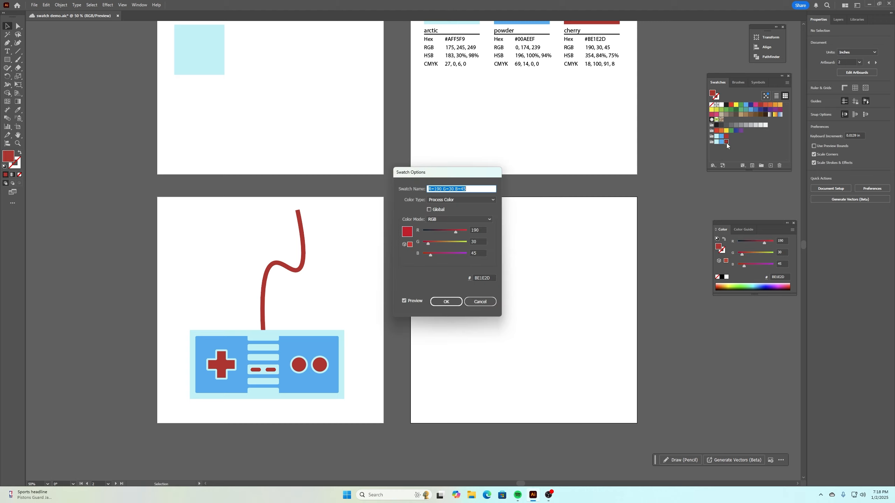
type("cherry")
left_click(457, 300)
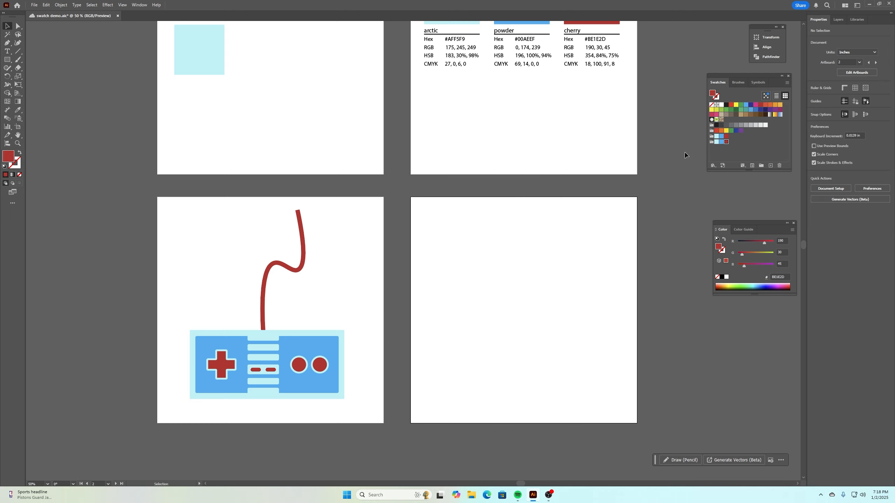
- Create swatch info cards for the Winter Controller group with vertical stacking
left_click(712, 142)
left_click(787, 83)
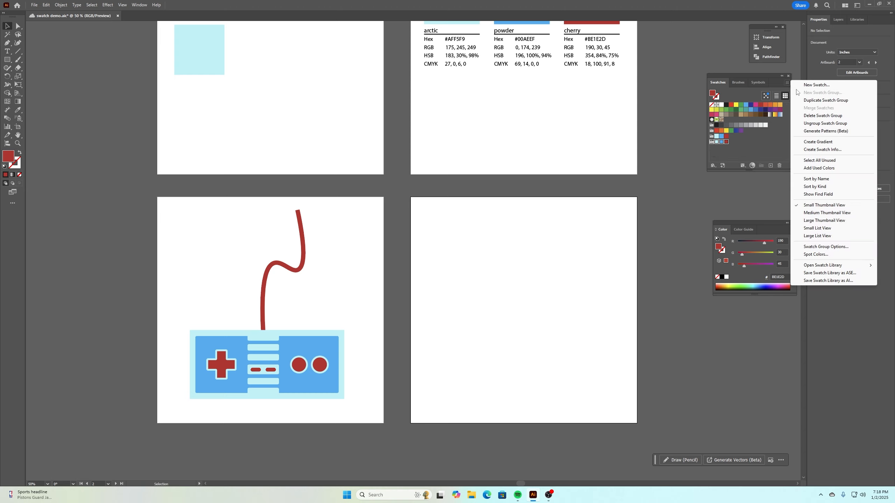
left_click(827, 149)
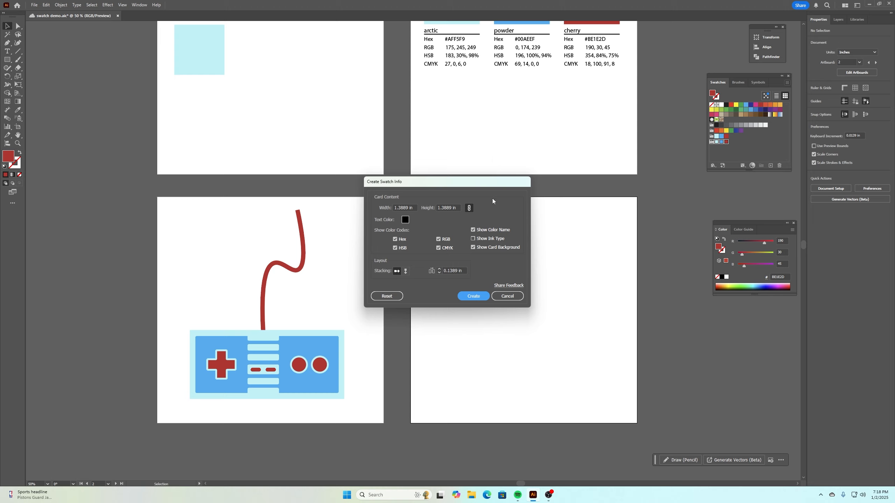
left_click(406, 270)
left_click(488, 296)
- Enlarge the vertical swatch cards to about 2.3 in wide overall and fit them along the left edge of the artboard beside the controller
left_click(438, 263)
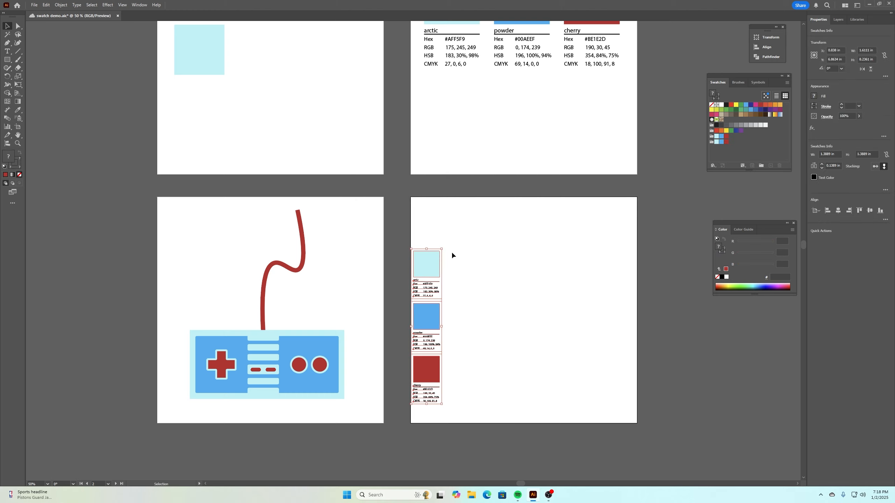
left_click_drag(445, 249, 473, 198)
left_click_drag(452, 404, 459, 421)
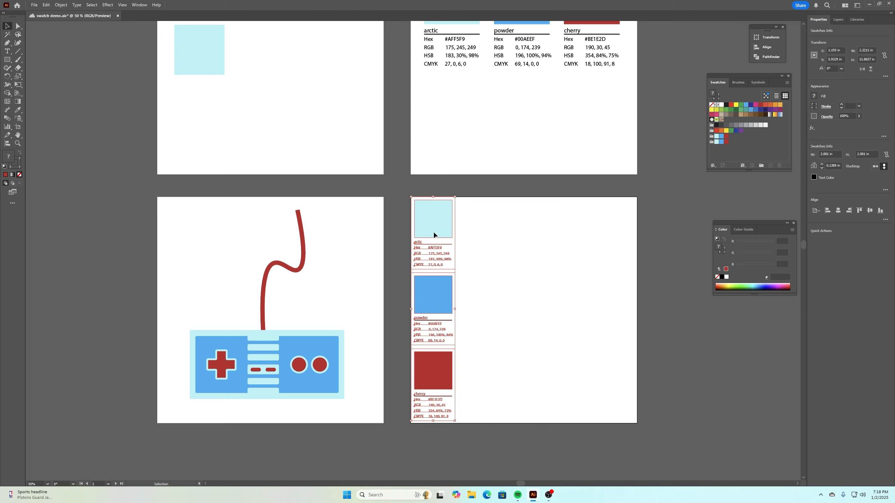
left_click_drag(431, 234, 433, 234)
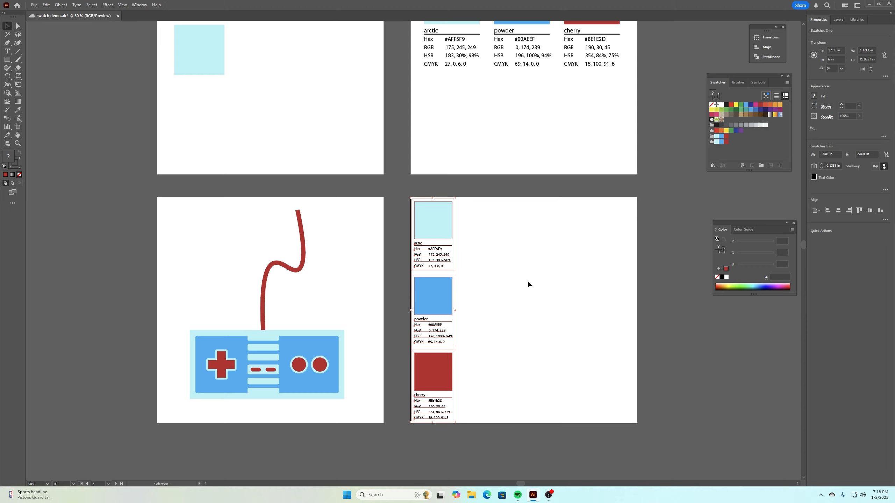
left_click(528, 281)
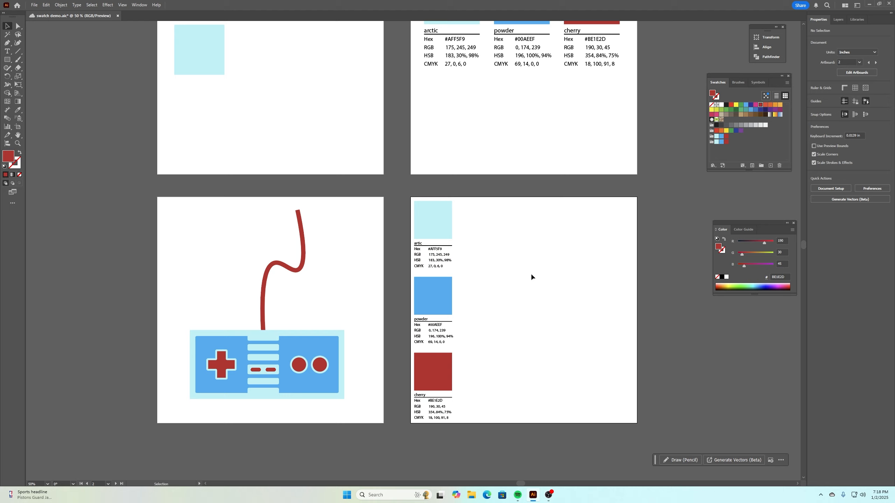